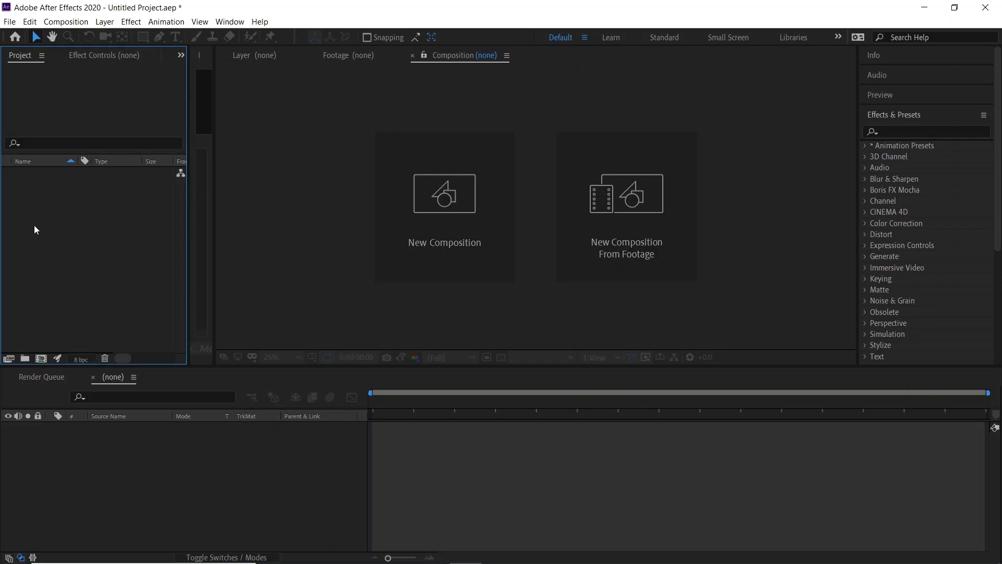
# Step: Minimize After Effects and open the Properties of testfile in the Videos folder
pyautogui.click(924, 7)
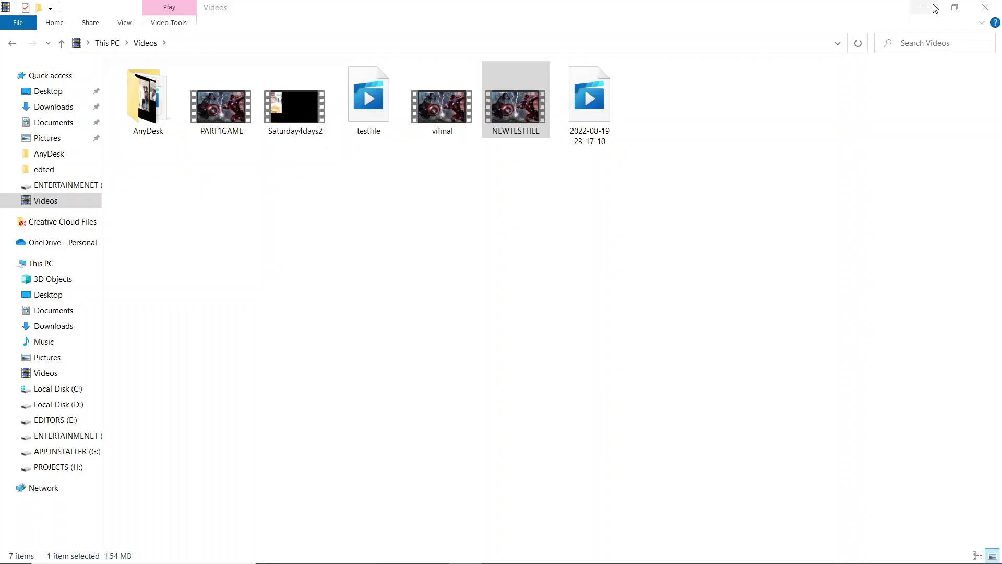
pyautogui.click(698, 207)
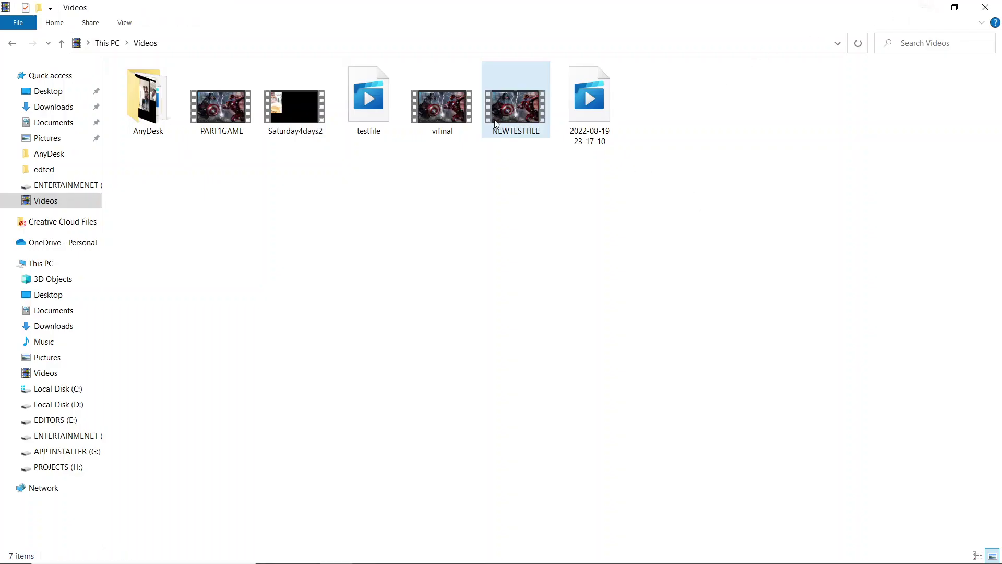
pyautogui.click(356, 114)
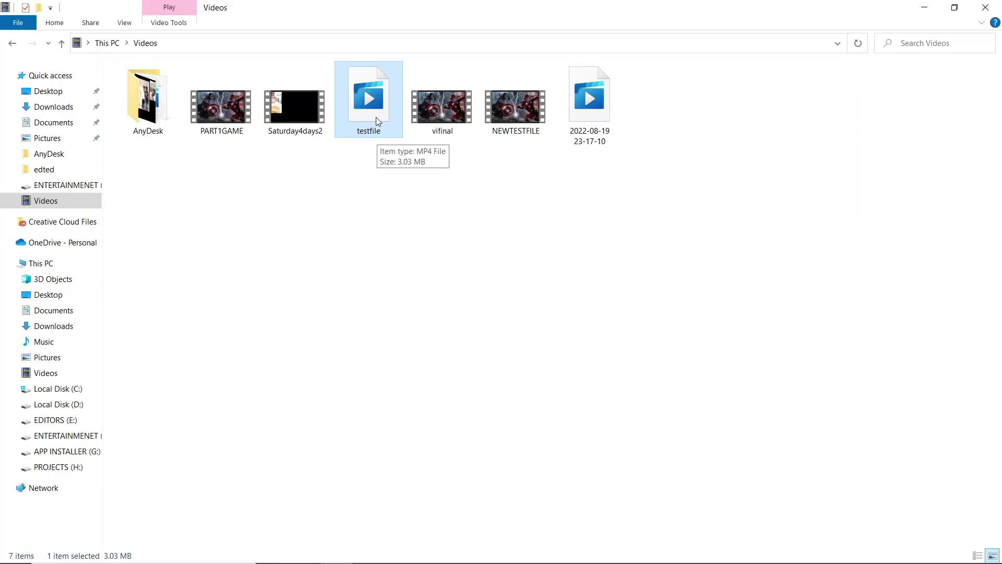
pyautogui.rightClick(376, 117)
pyautogui.click(416, 414)
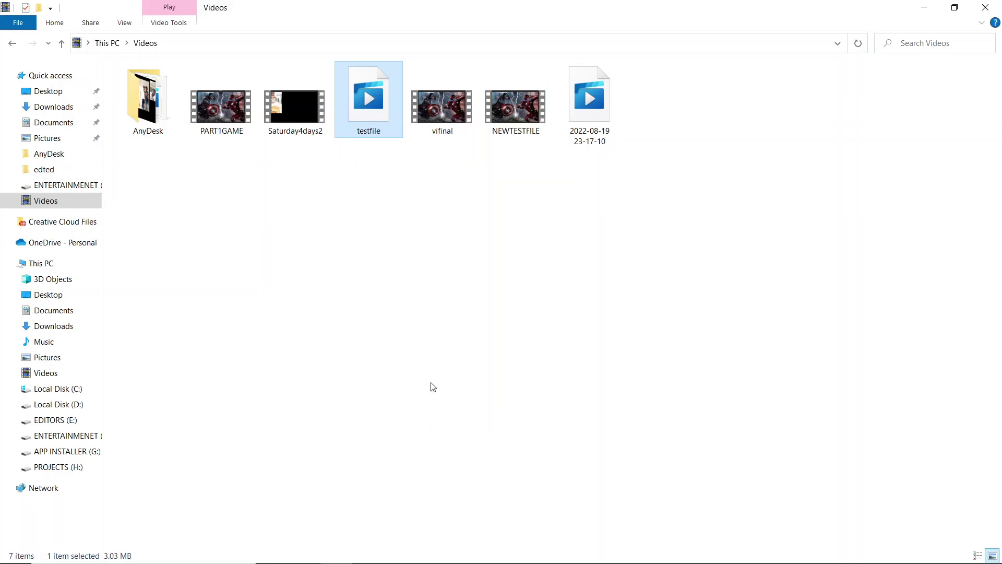
# Step: Confirm testfile's type is MP4 at 3.03 MB, then close its Properties
pyautogui.moveTo(488, 132); pyautogui.dragTo(529, 153)
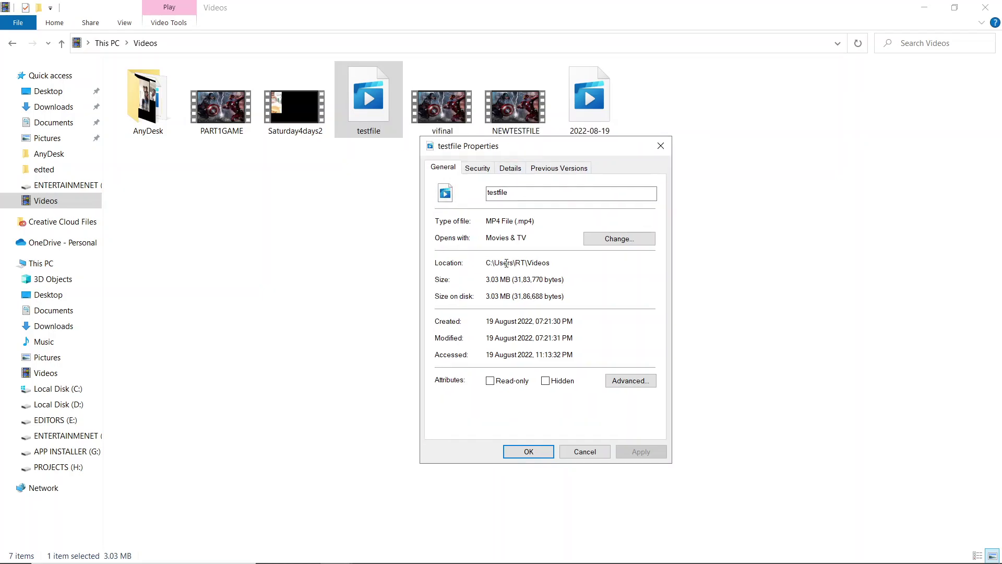
pyautogui.doubleClick(498, 223)
pyautogui.click(562, 216)
pyautogui.click(660, 146)
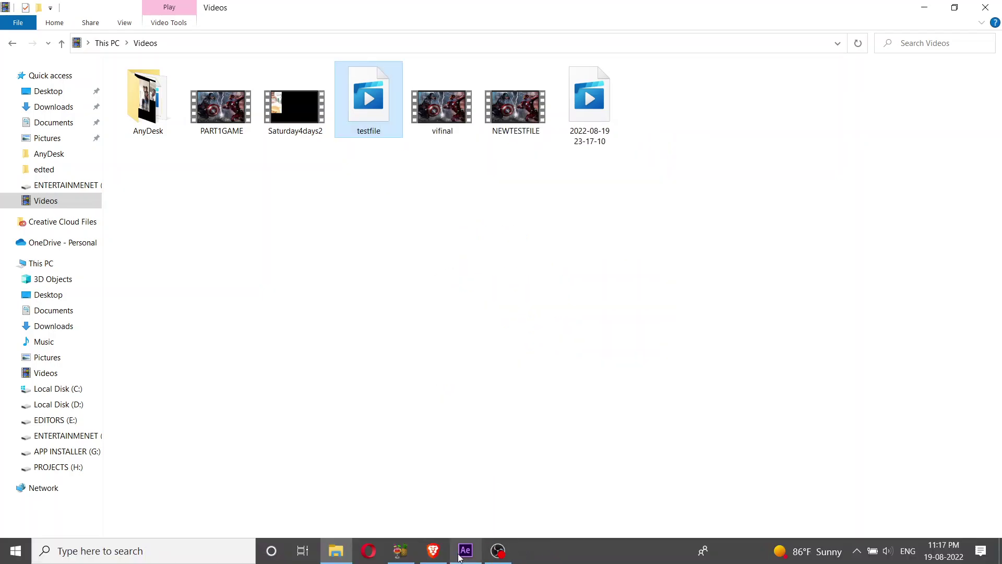
# Step: Bring After Effects back up and select testfile in the Videos folder
pyautogui.click(461, 555)
pyautogui.click(335, 551)
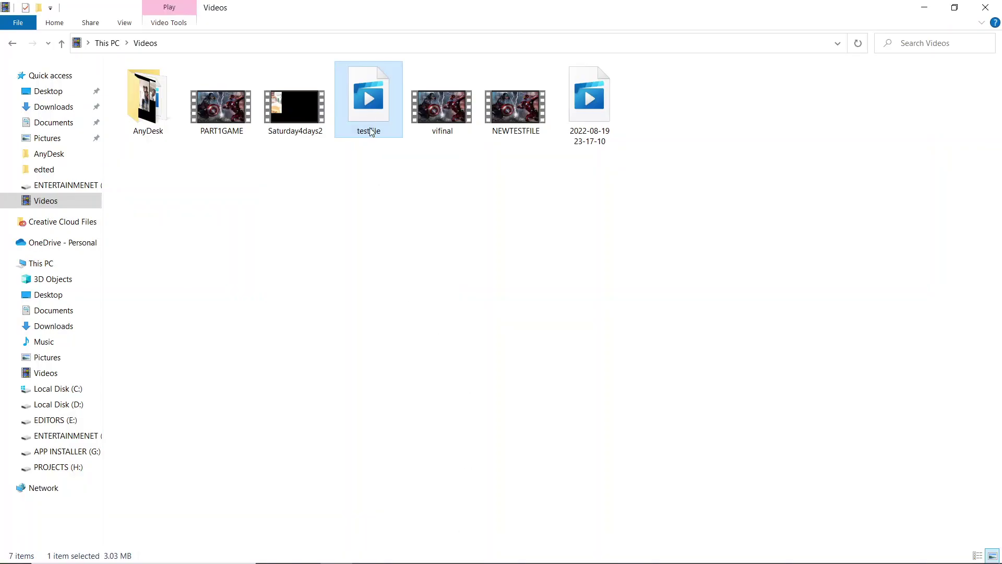
pyautogui.moveTo(370, 127)
pyautogui.mouseDown()
pyautogui.moveTo(393, 212)
pyautogui.moveTo(376, 131)
pyautogui.mouseUp()
# Step: Choose Import > File from the Project panel's context menu in After Effects
pyautogui.click(462, 551)
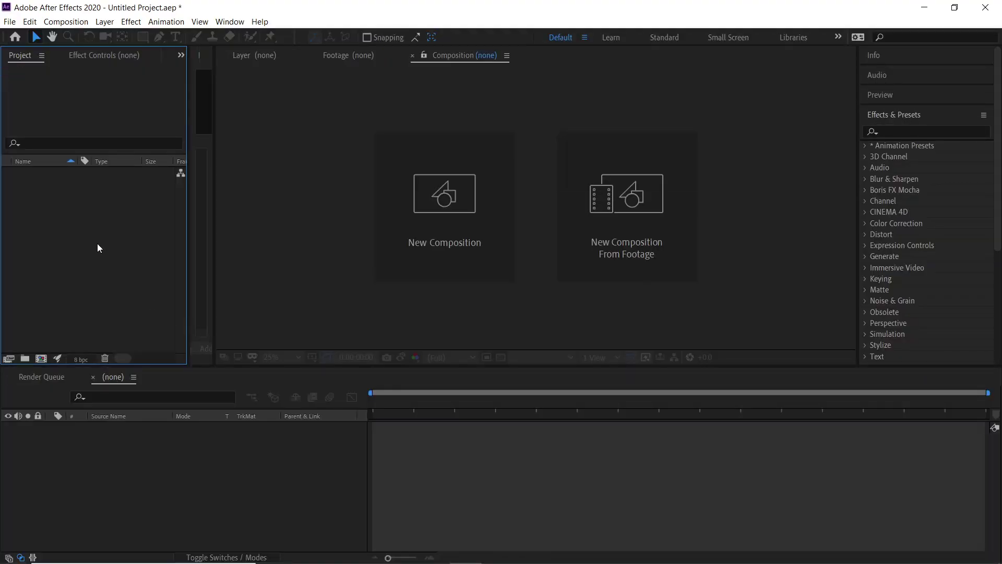
pyautogui.rightClick(97, 244)
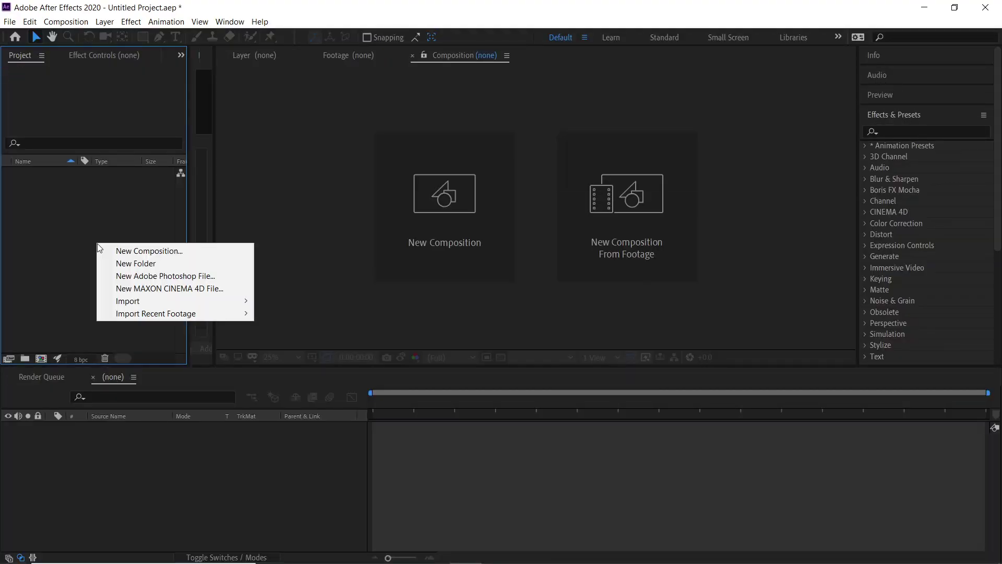
pyautogui.click(42, 226)
pyautogui.rightClick(39, 220)
pyautogui.moveTo(83, 277)
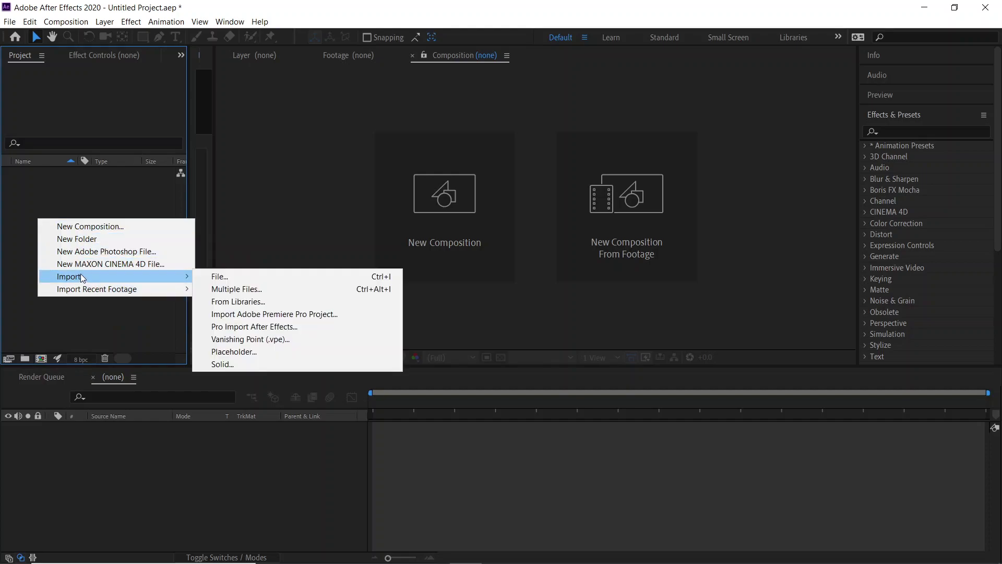
pyautogui.click(233, 275)
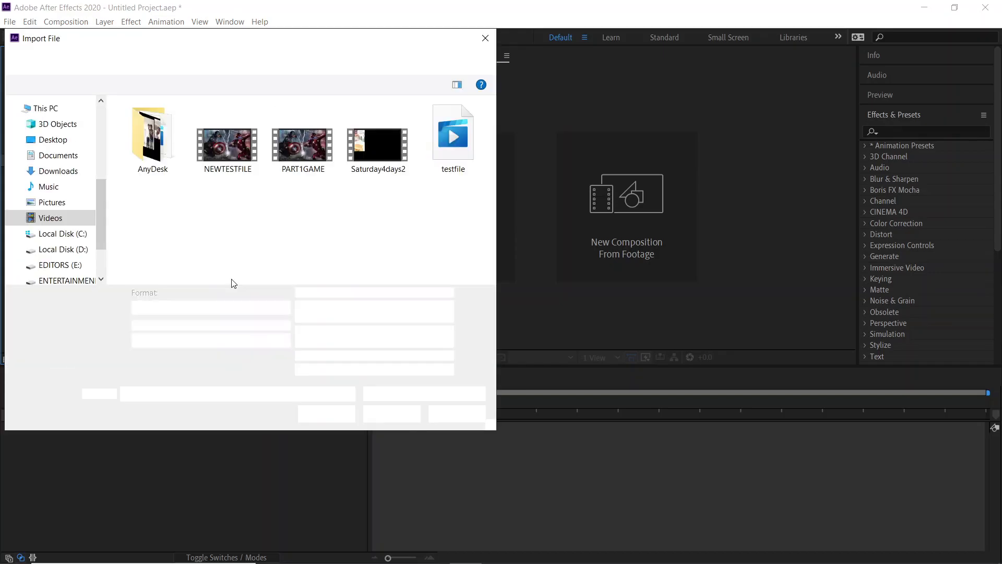
# Step: Import testfile.mp4, then dismiss the unsupported compression and damaged-file error alerts
pyautogui.click(465, 155)
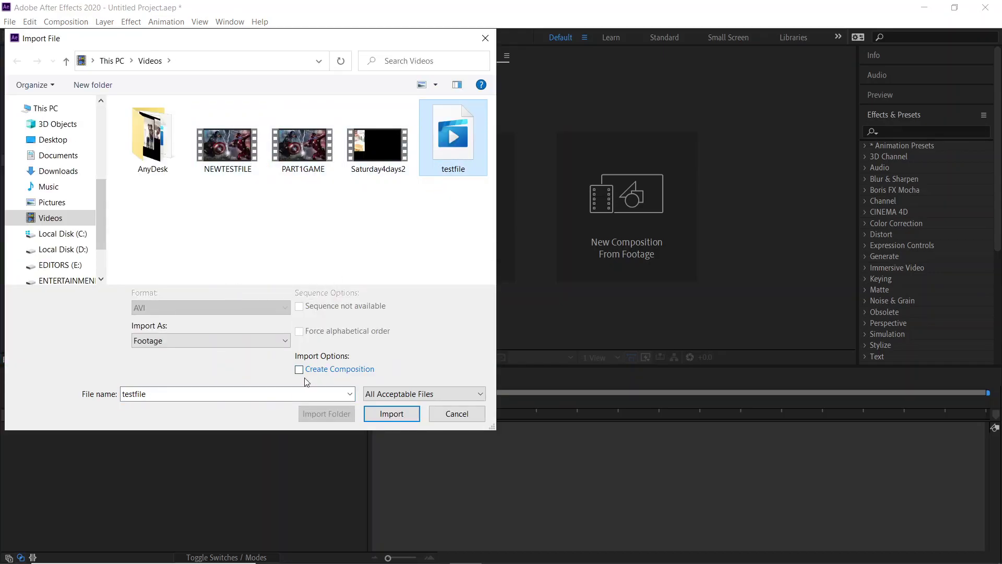
pyautogui.click(406, 416)
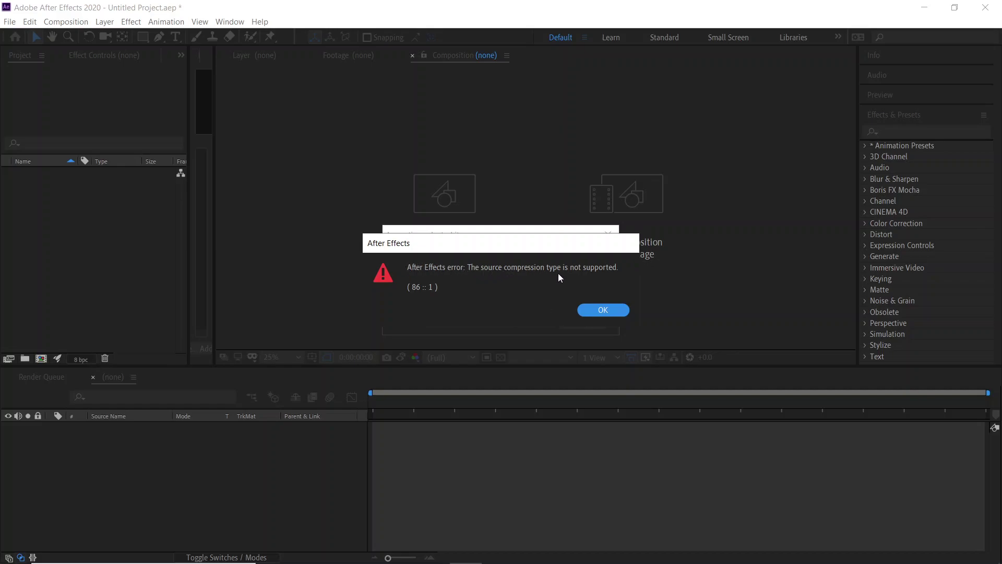
pyautogui.click(602, 311)
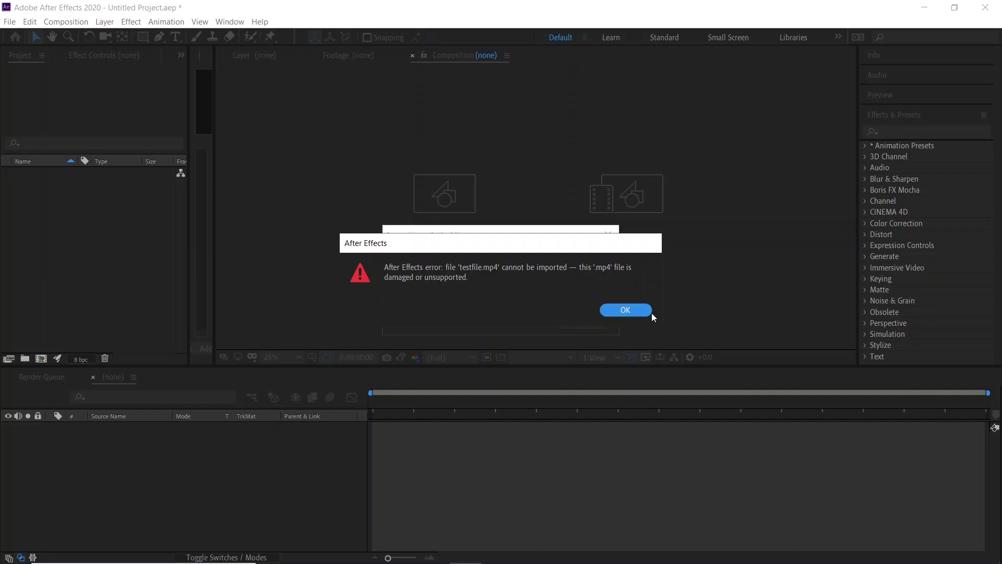
pyautogui.click(635, 311)
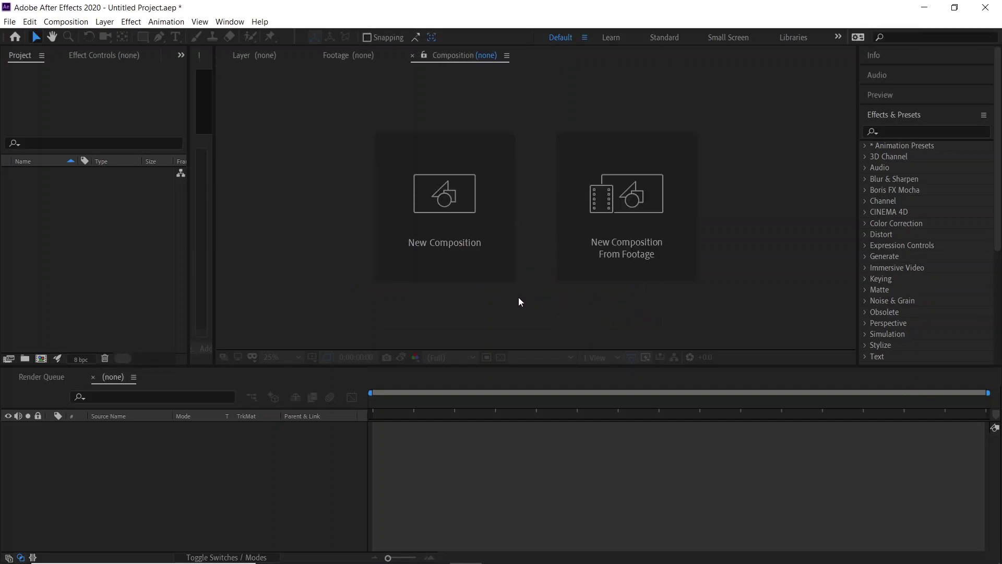
# Step: Launch HandBrake from Windows Search, then minimize After Effects to reveal the Videos folder
pyautogui.moveTo(32, 561)
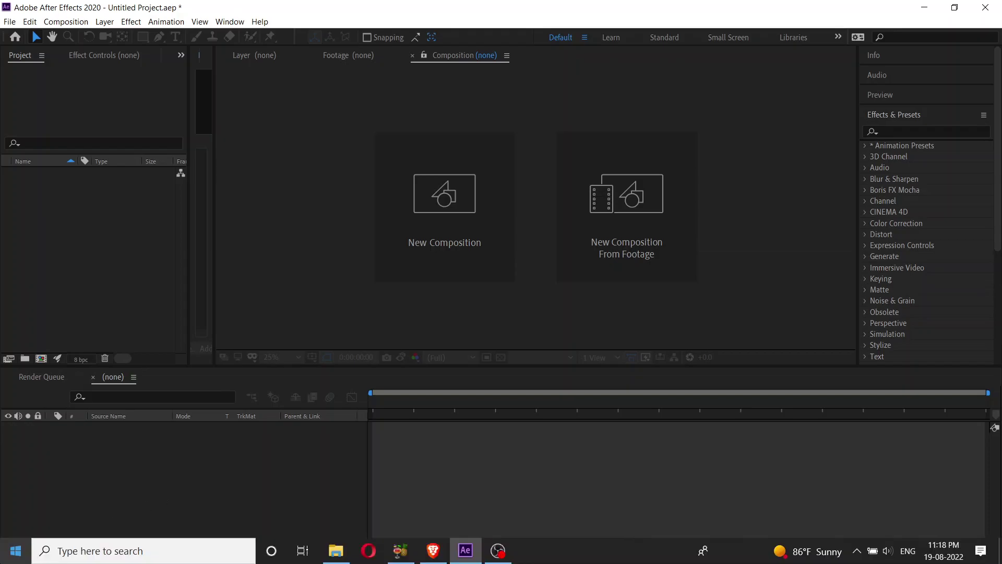
pyautogui.press('super')
pyautogui.write('HA')
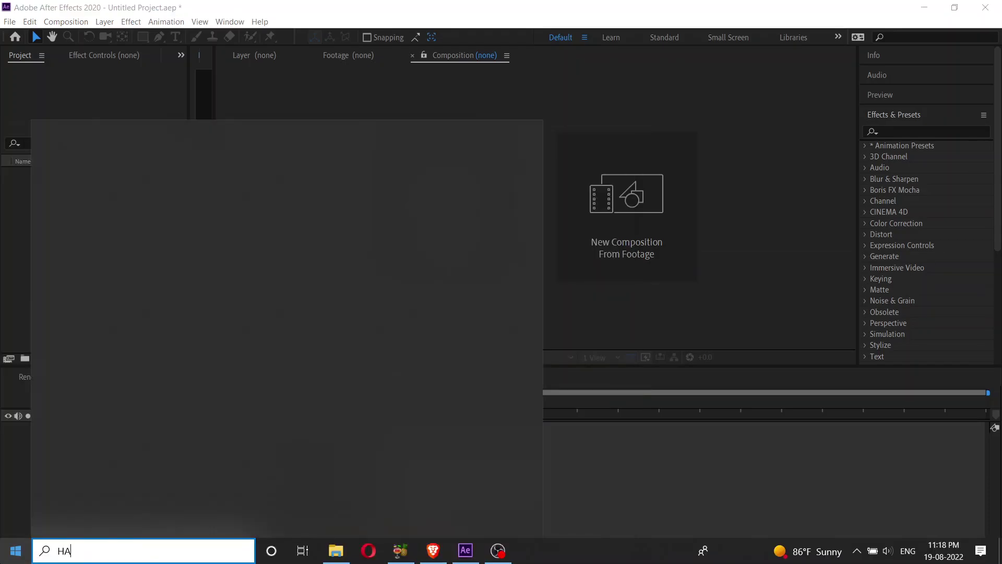
pyautogui.write('NDBrake')
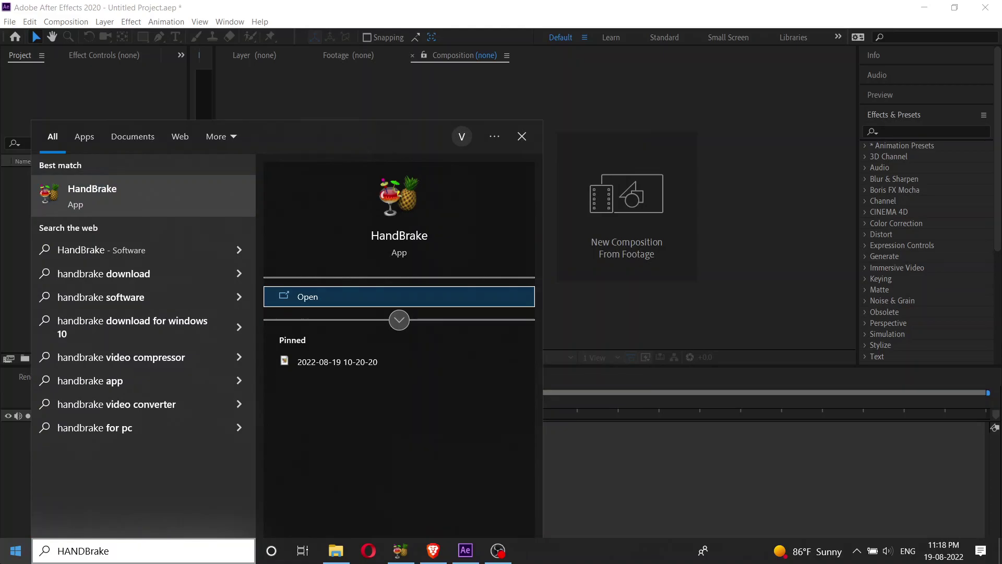
pyautogui.press('Return')
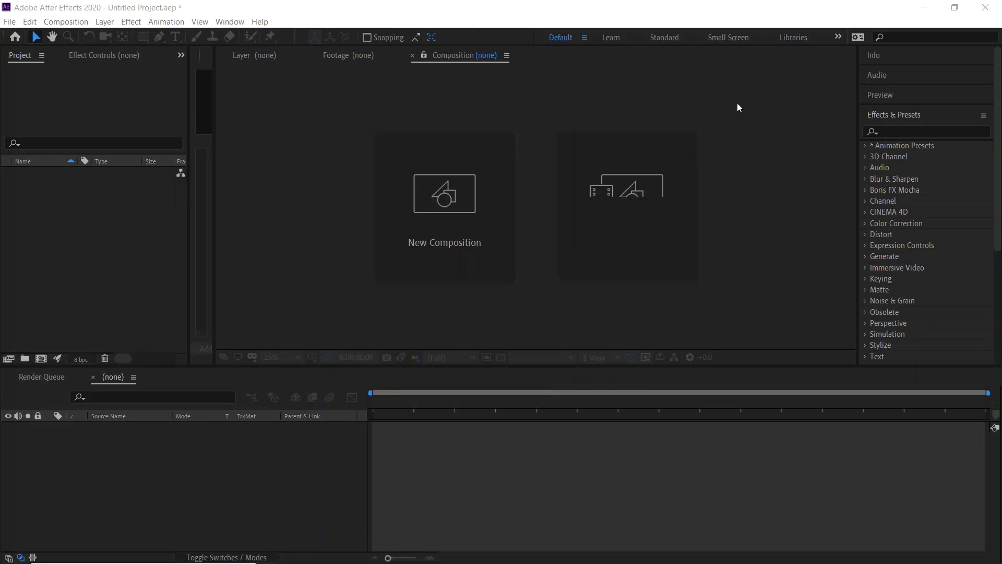
pyautogui.click(927, 10)
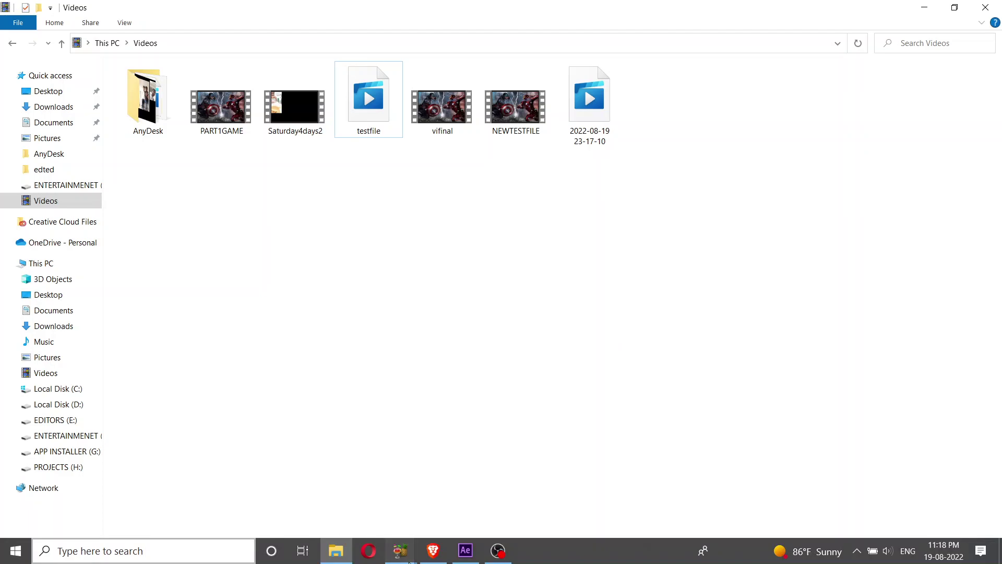
# Step: Drop testfile from Videos into HandBrake as its 1920x1080 60 FPS source, then maximize HandBrake
pyautogui.click(400, 551)
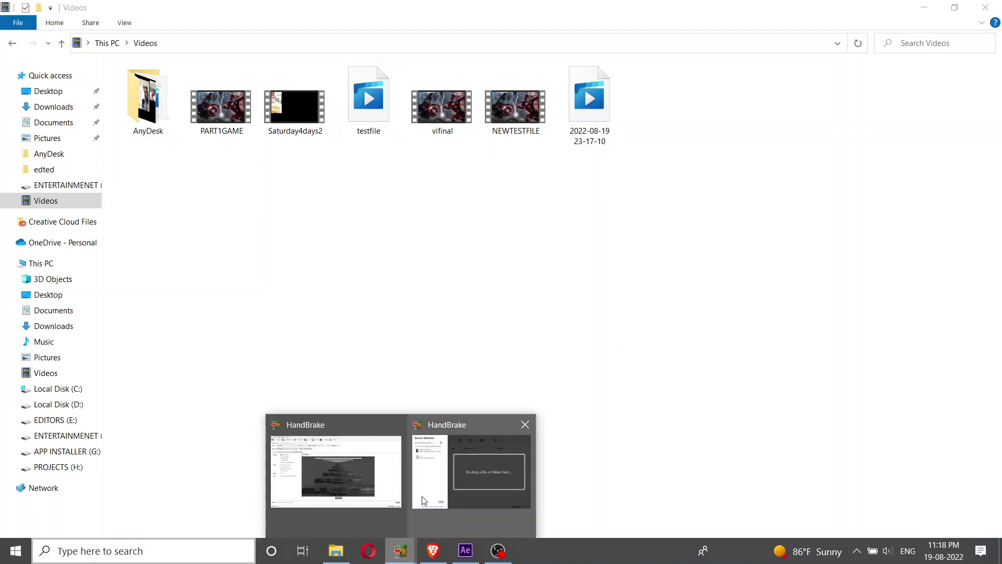
pyautogui.click(487, 450)
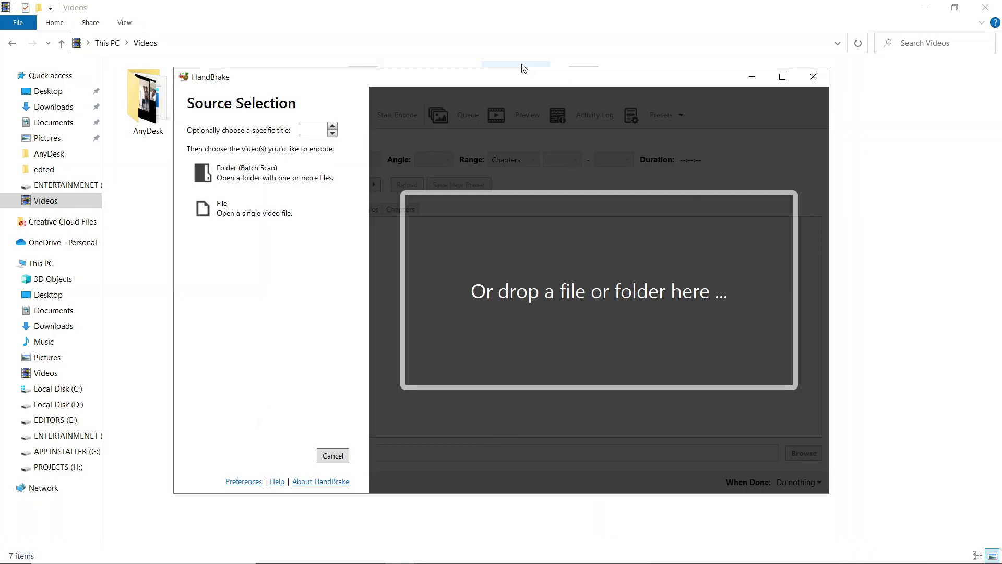
pyautogui.moveTo(516, 77); pyautogui.dragTo(517, 180)
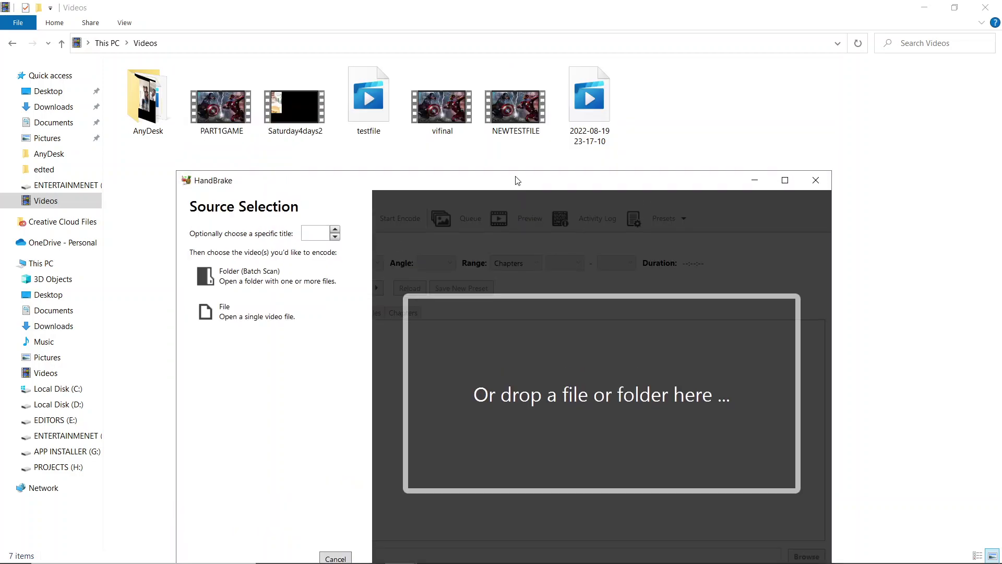
pyautogui.click(365, 98)
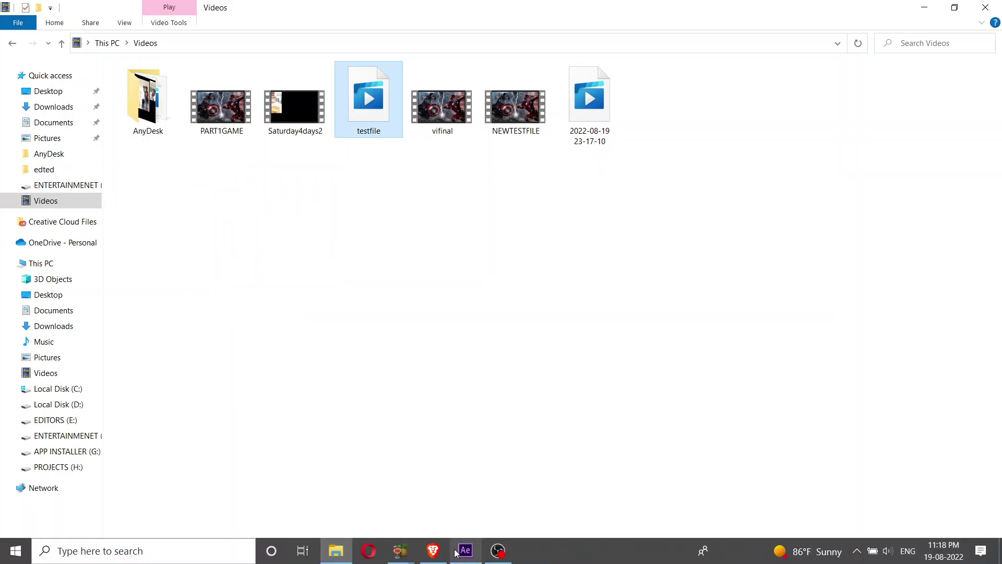
pyautogui.moveTo(401, 552)
pyautogui.click(494, 480)
pyautogui.moveTo(369, 100); pyautogui.dragTo(491, 363)
pyautogui.moveTo(556, 406); pyautogui.dragTo(557, 405)
pyautogui.click(796, 182)
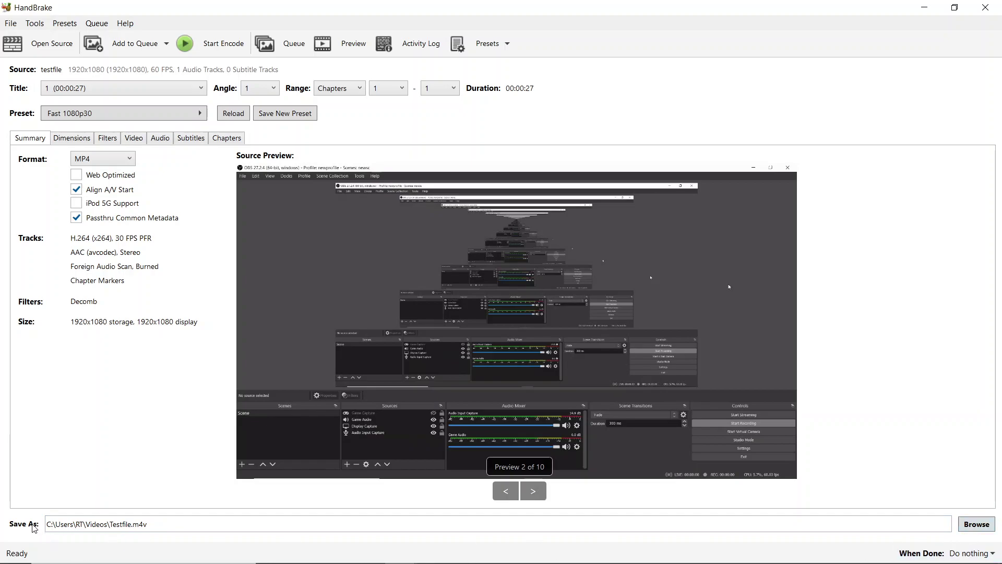
# Step: Save the encode destination as updatedfile.m4v in Videos, correcting the mistyped UPDATEfile name
pyautogui.click(974, 524)
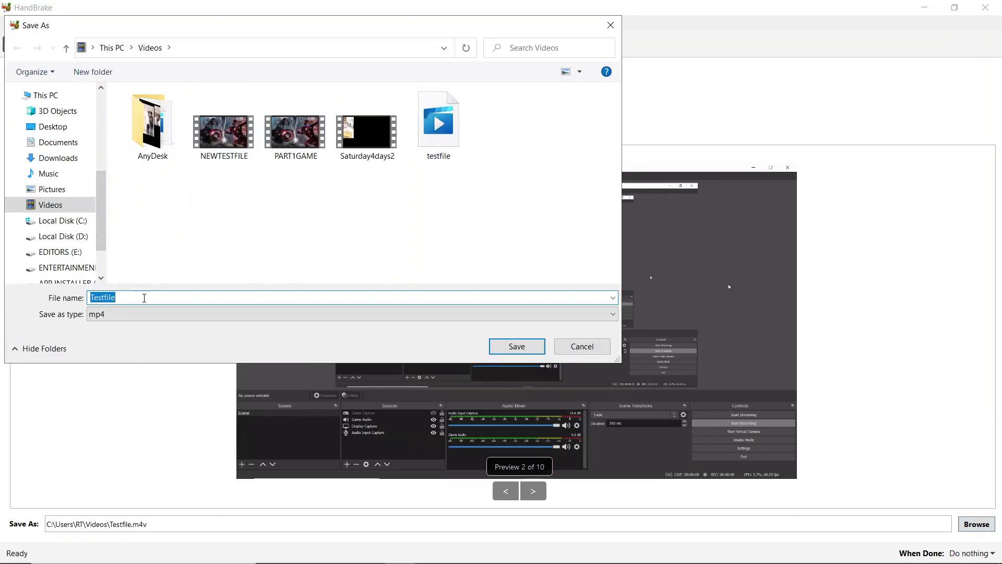
pyautogui.write('UPDATEfile')
pyautogui.hotkey('ctrl', 'a')
pyautogui.write('updatedfile')
pyautogui.click(517, 347)
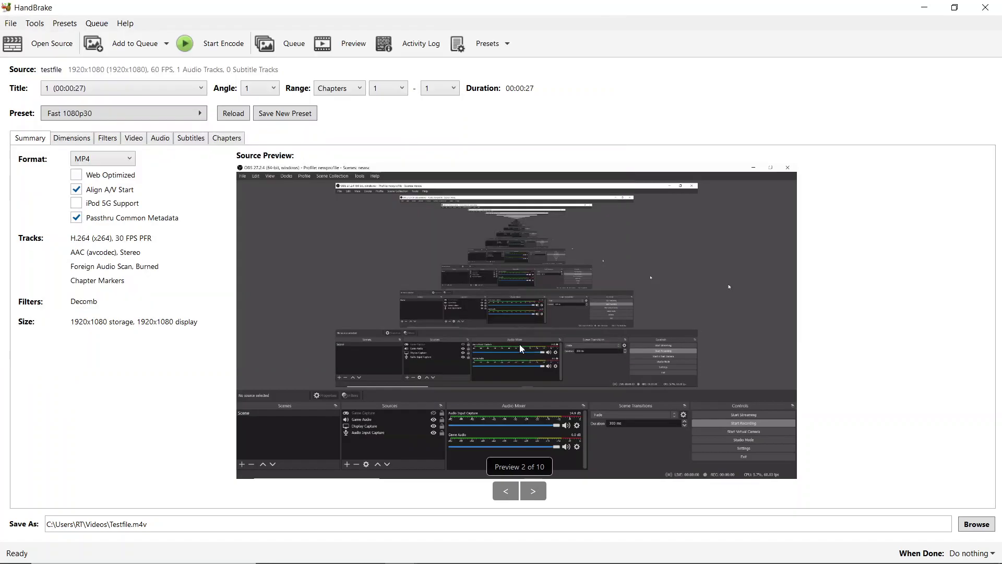
# Step: Start encoding testfile to updatedfile.m4v and wait until the queue is finished
pyautogui.click(209, 47)
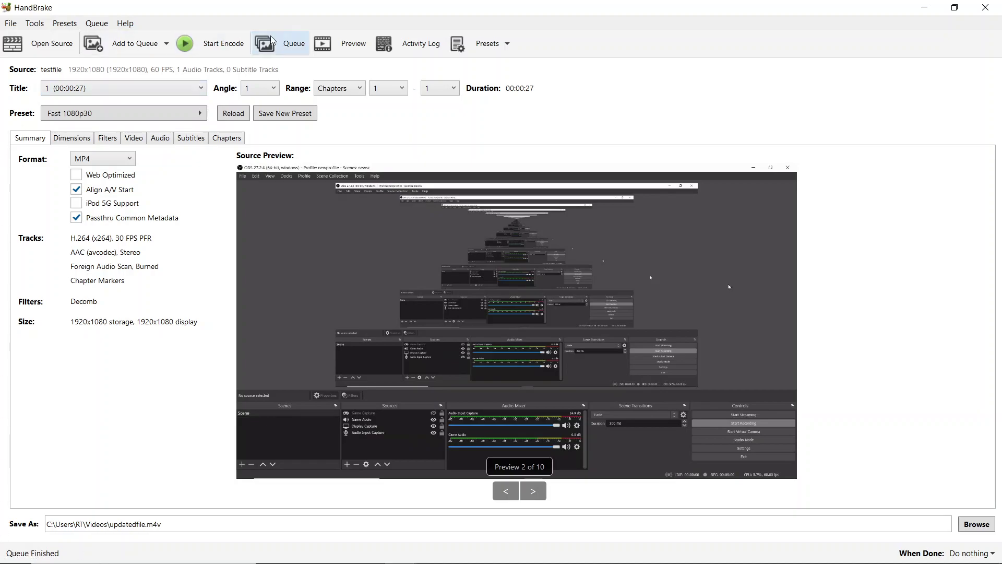
# Step: Close HandBrake, select the 1.54 MB updatedfile in Videos, and switch to After Effects
pyautogui.click(980, 15)
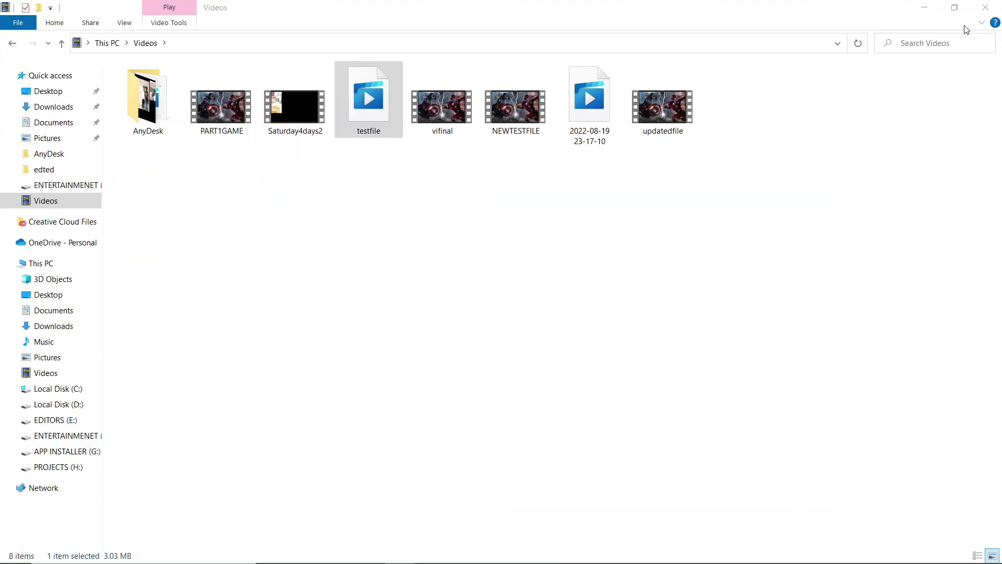
pyautogui.click(549, 286)
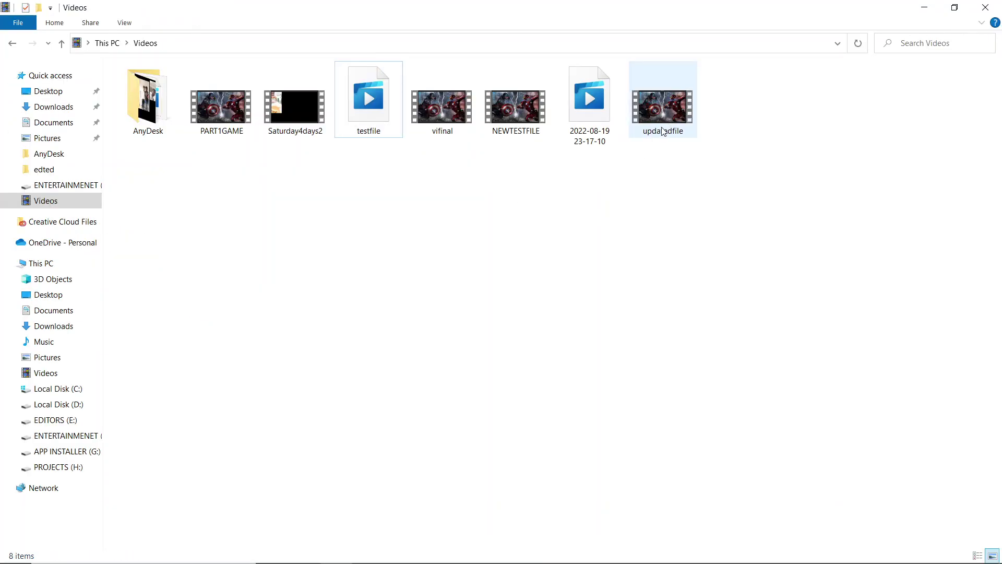
pyautogui.click(664, 131)
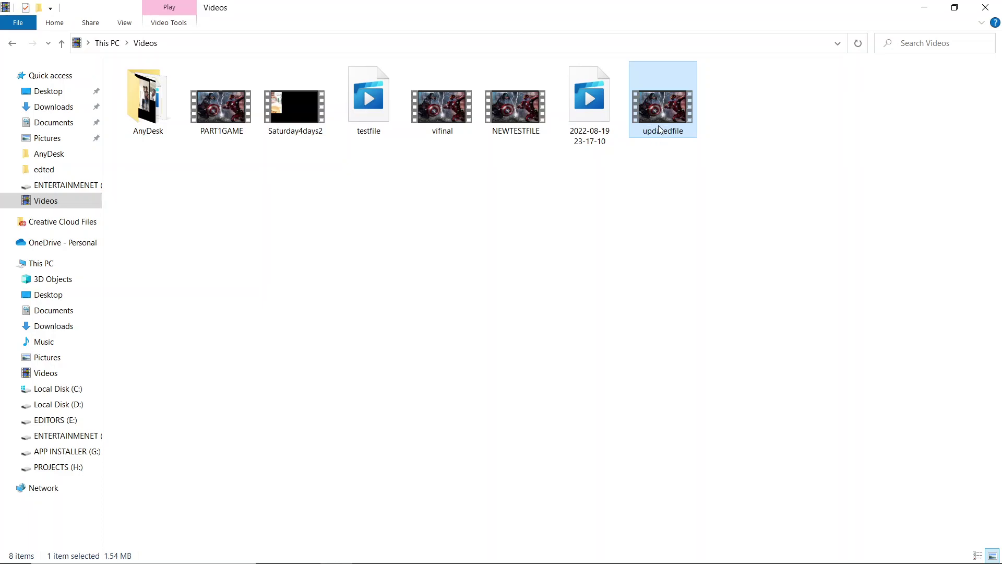
pyautogui.click(463, 553)
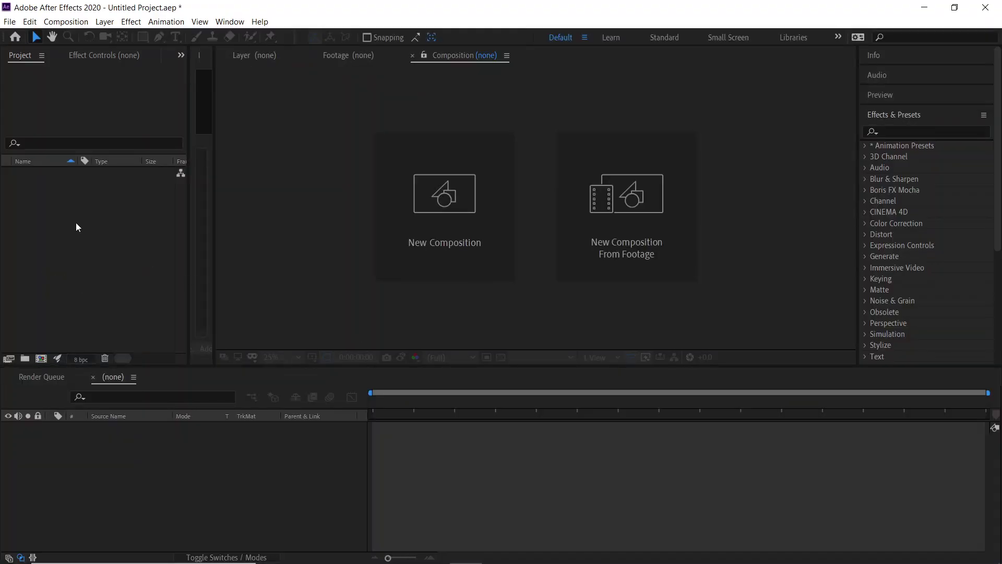
# Step: Import updatedfile.m4v via Import > File and drag it to the timeline to create an updatedfile composition
pyautogui.rightClick(76, 222)
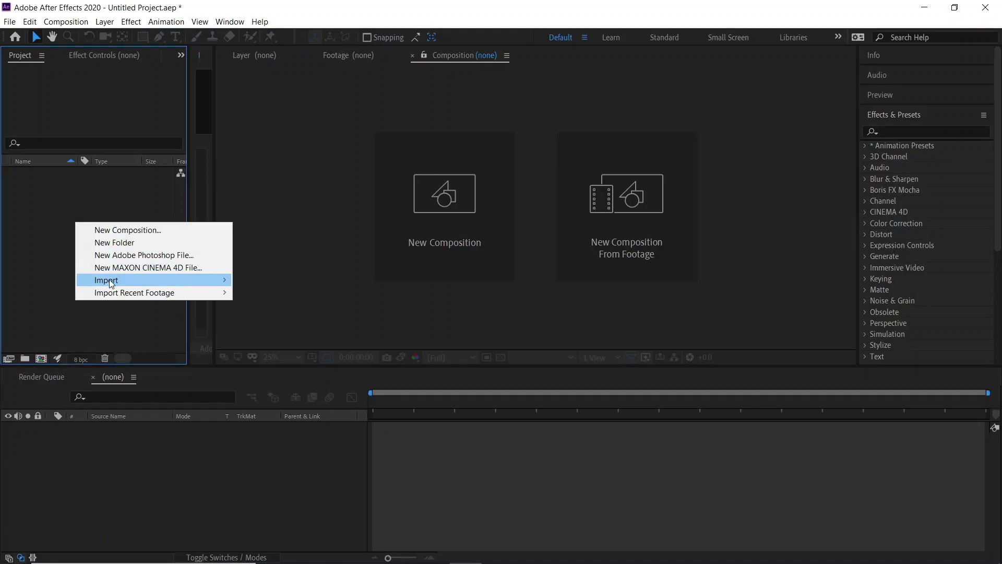
pyautogui.moveTo(120, 284)
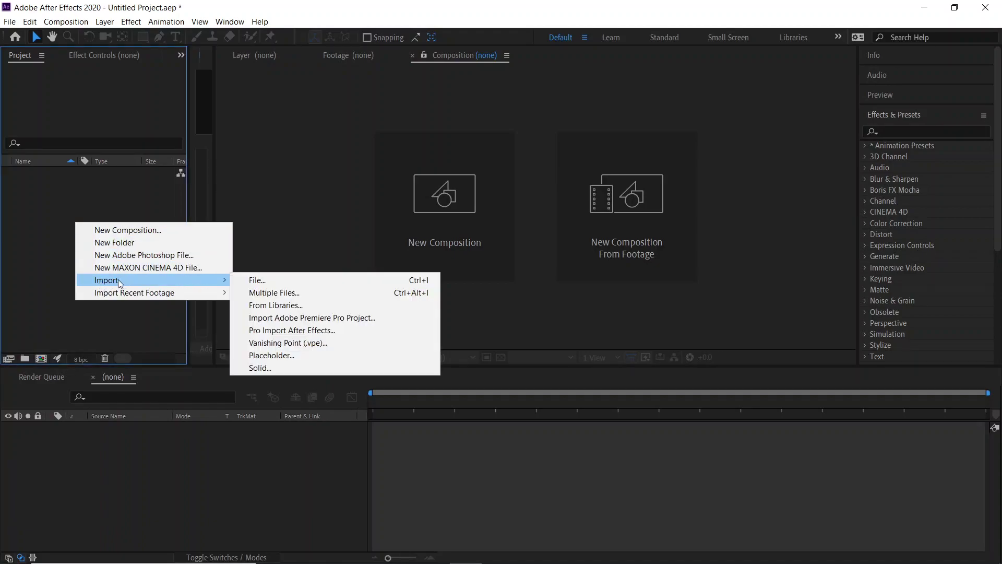
pyautogui.click(282, 280)
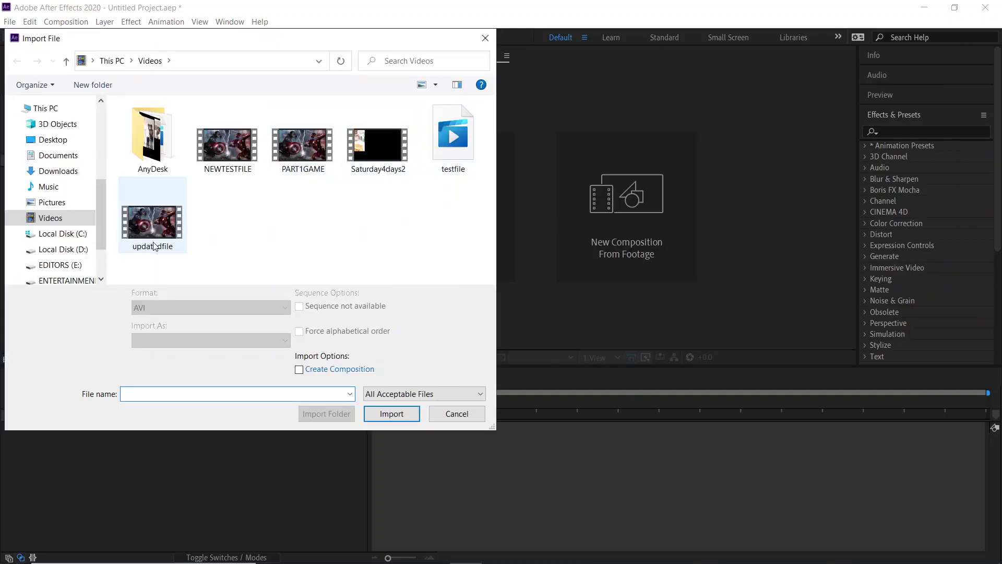
pyautogui.click(165, 242)
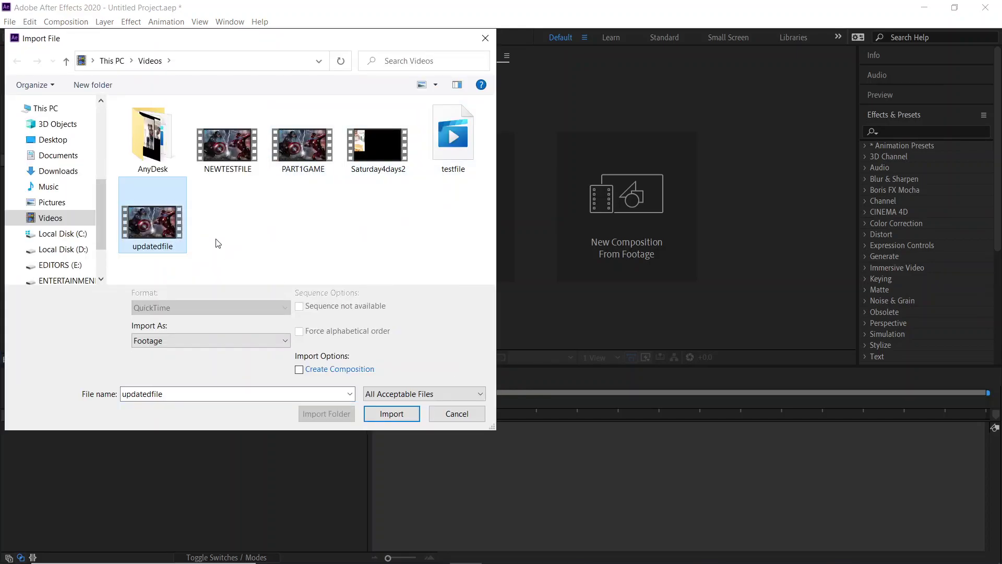
pyautogui.click(384, 415)
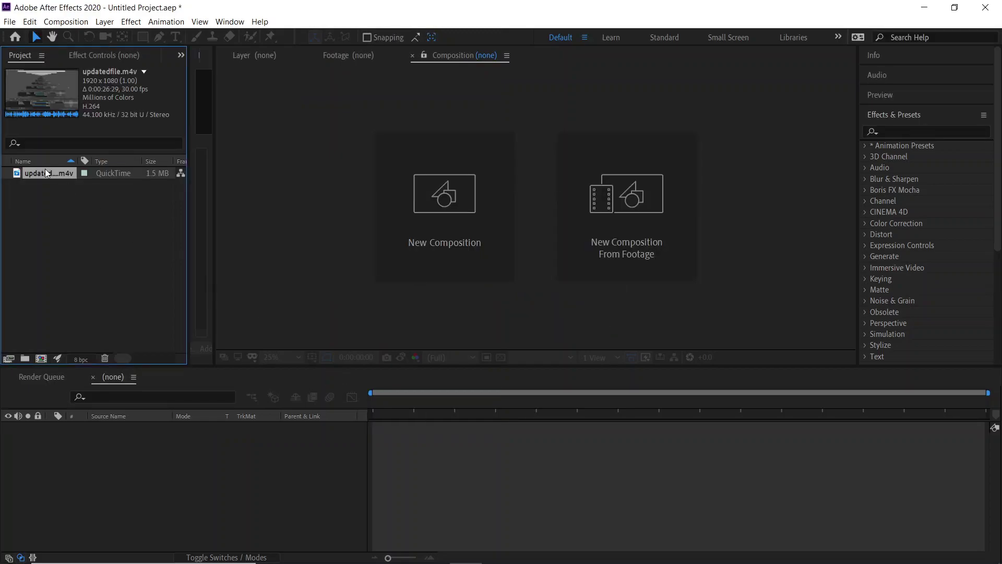
pyautogui.moveTo(45, 168); pyautogui.dragTo(68, 427)
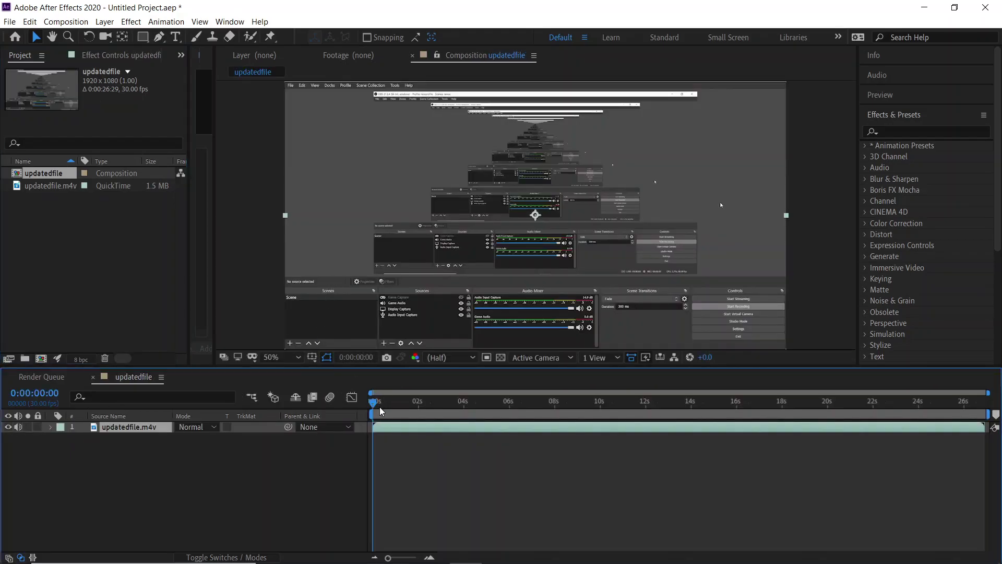
# Step: Preview the updatedfile composition with Space, stopping around 0:00:09:22
pyautogui.press('space')
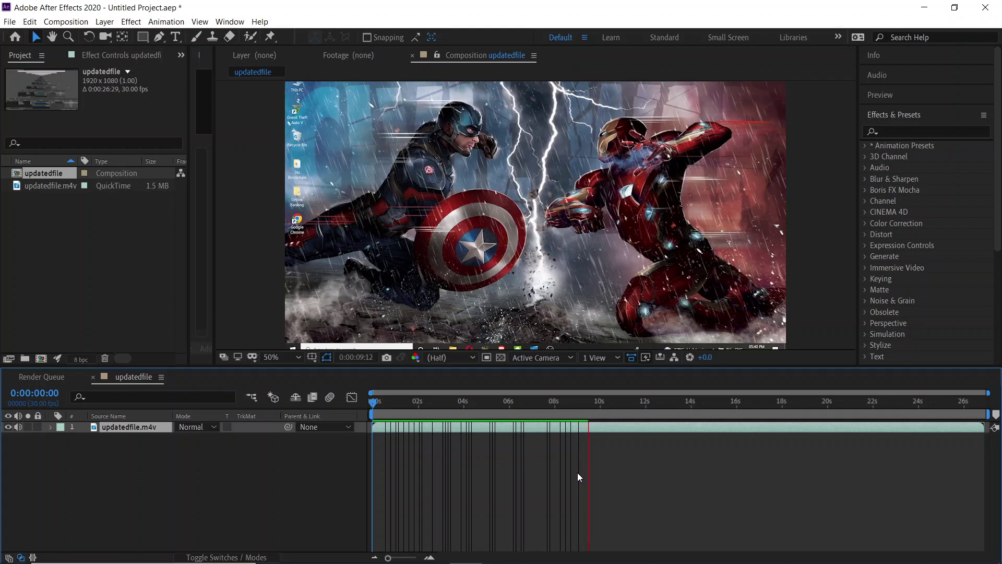
pyautogui.press('space')
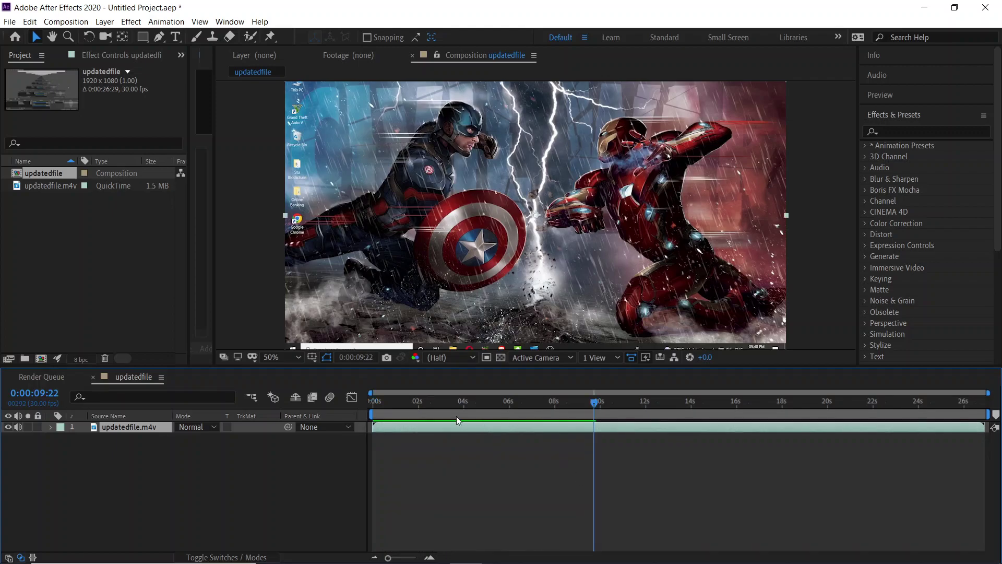